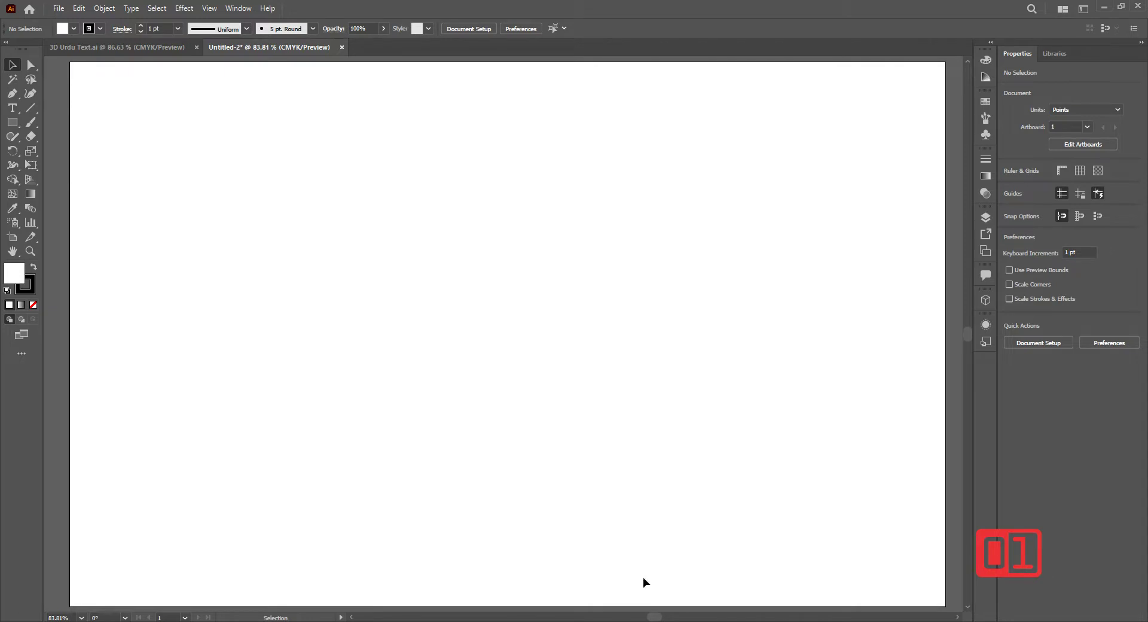
- Add the point text "زیرو ون کمپیوٹر اکیڈمی" to the blank artboard
{"action": "left_click", "coordinate": [12, 108]}
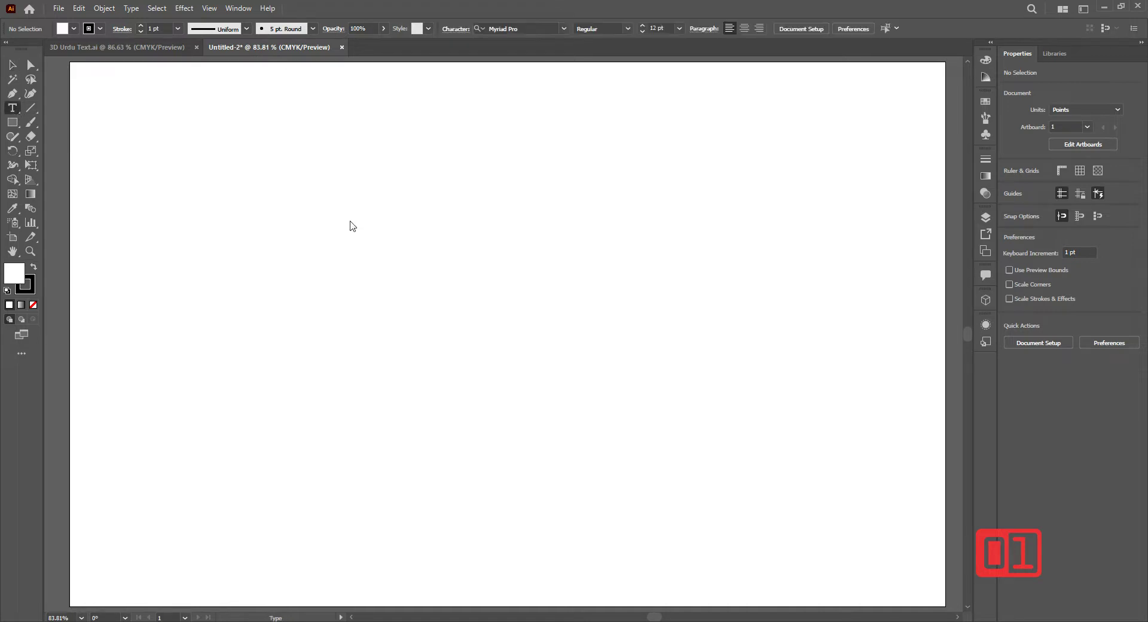
{"action": "left_click", "coordinate": [397, 287]}
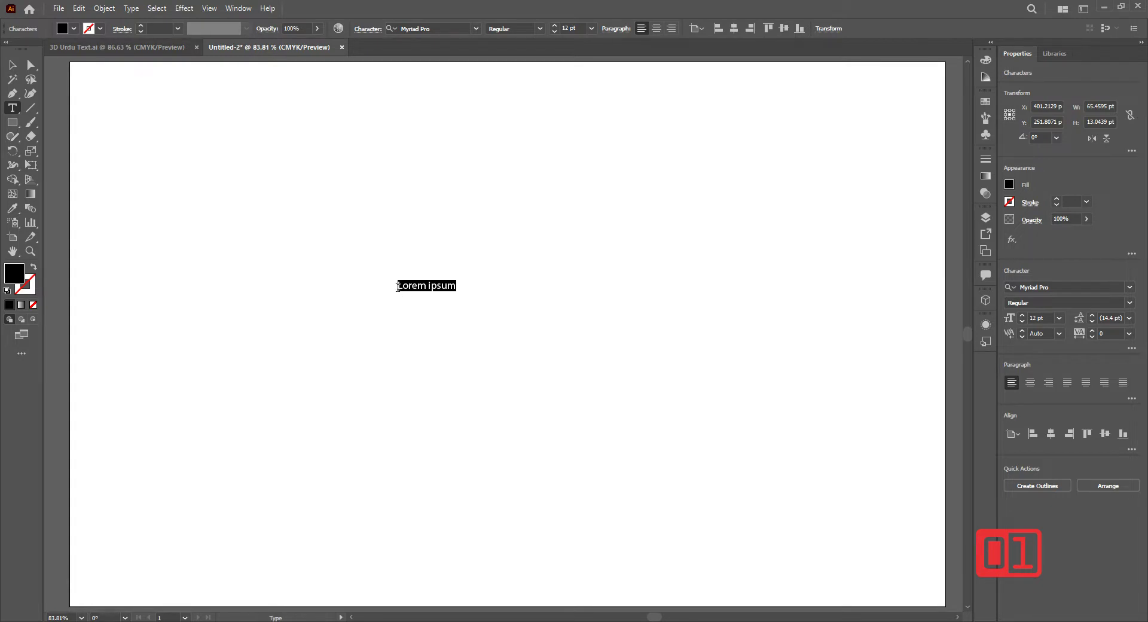
{"action": "type", "text": "اردو"}
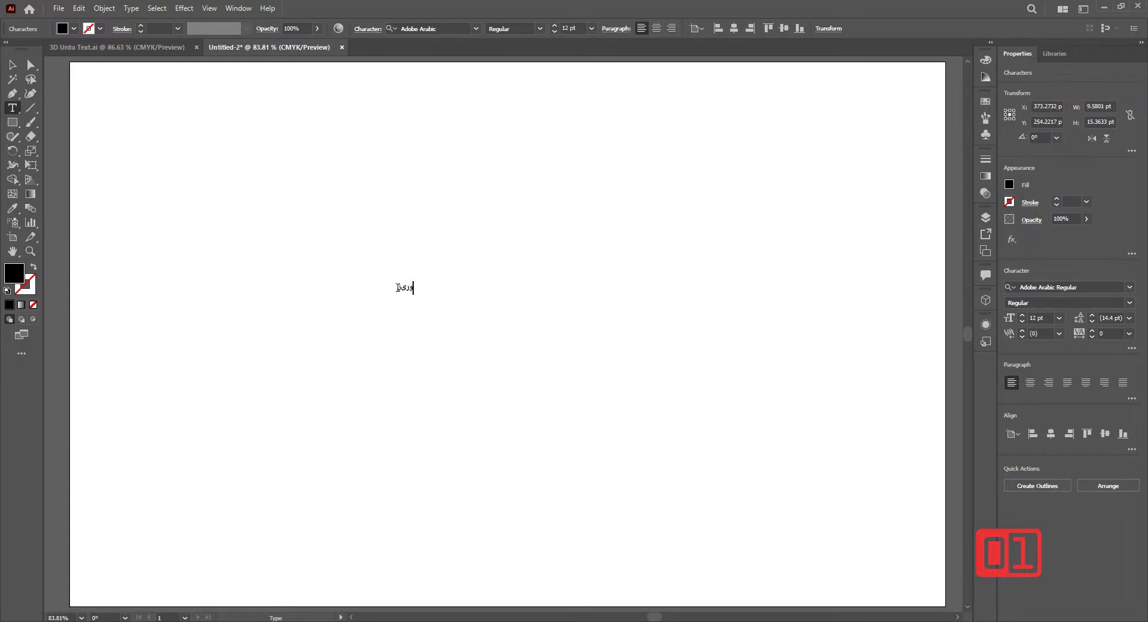
{"action": "type", "text": " ون کمپیوٹر اکیڈمی"}
- Scale the Urdu text up to about 87.1 pt and move it to the middle of the artboard
{"action": "left_click", "coordinate": [12, 64]}
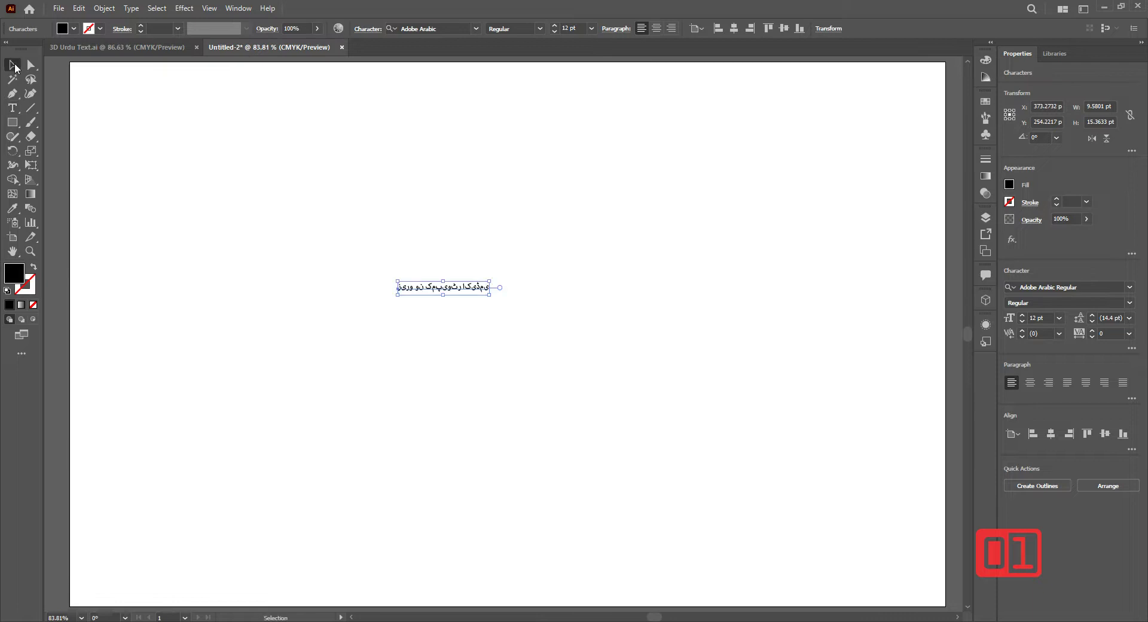
{"action": "left_click_drag", "start_coordinate": [489, 295], "coordinate": [774, 397]}
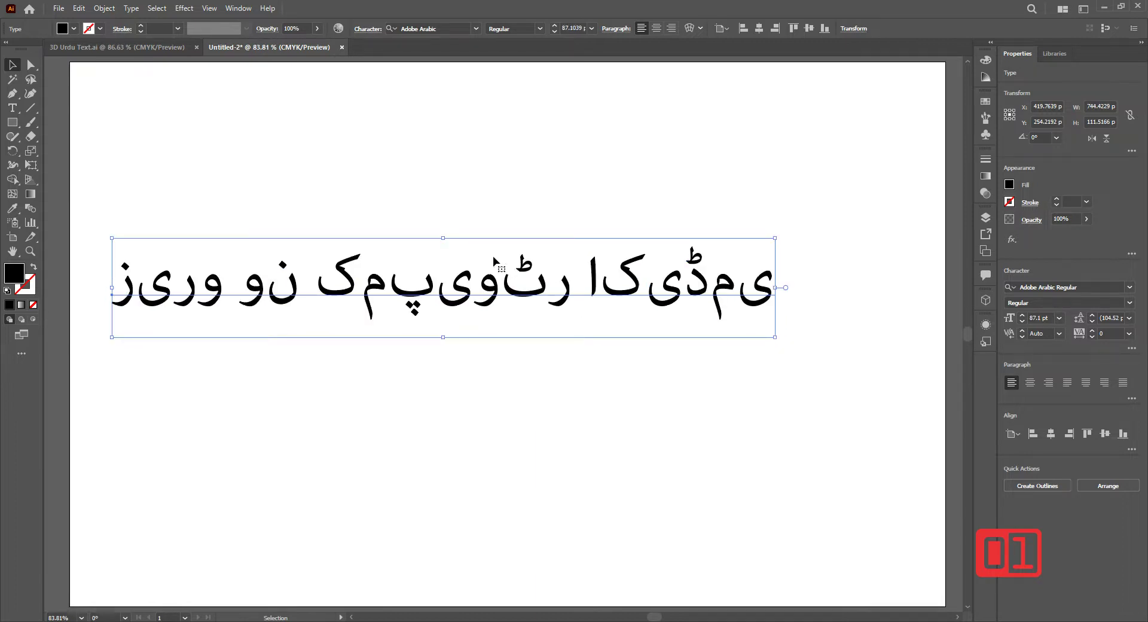
{"action": "left_click_drag", "start_coordinate": [511, 281], "coordinate": [560, 293]}
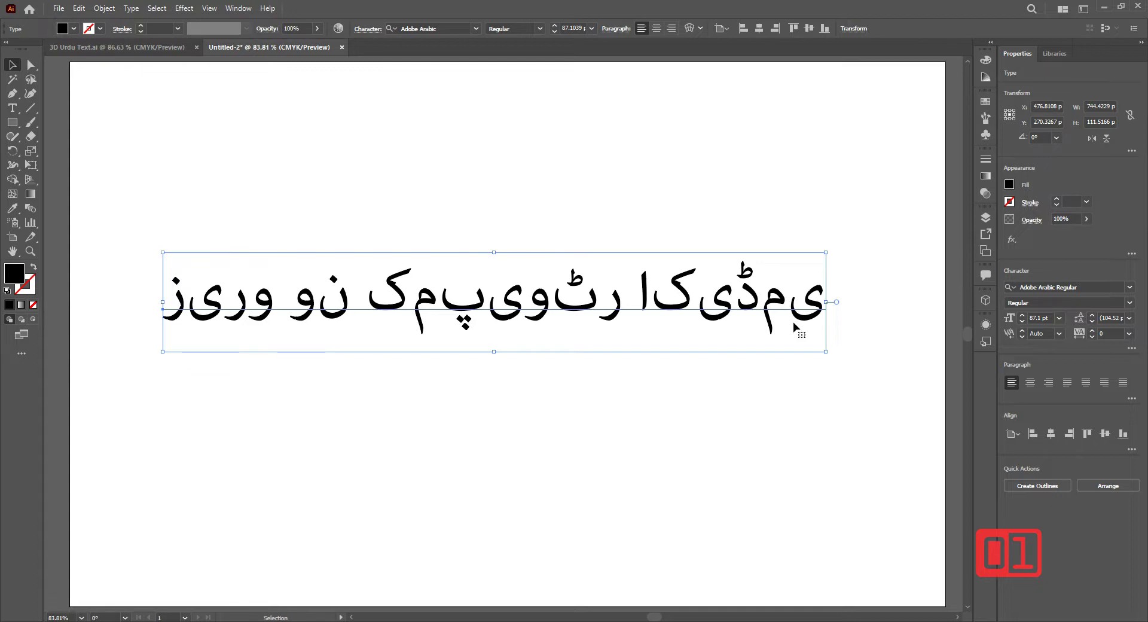
- Enable Show Indic Options under the language options of the Type preferences
{"action": "left_click", "coordinate": [79, 8]}
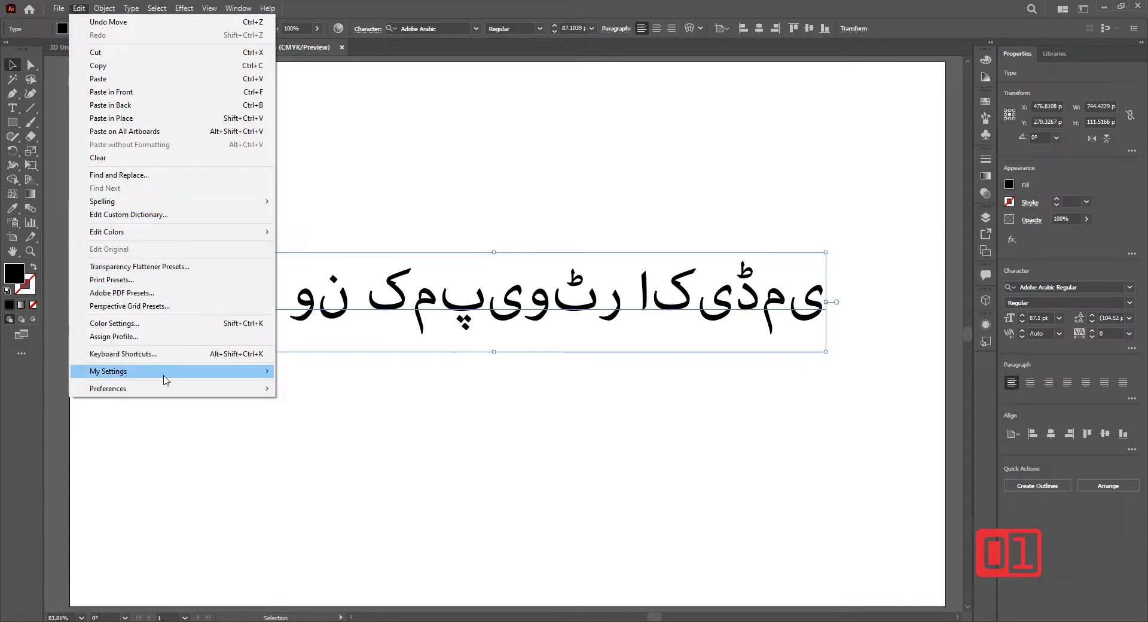
{"action": "mouse_move", "coordinate": [168, 393]}
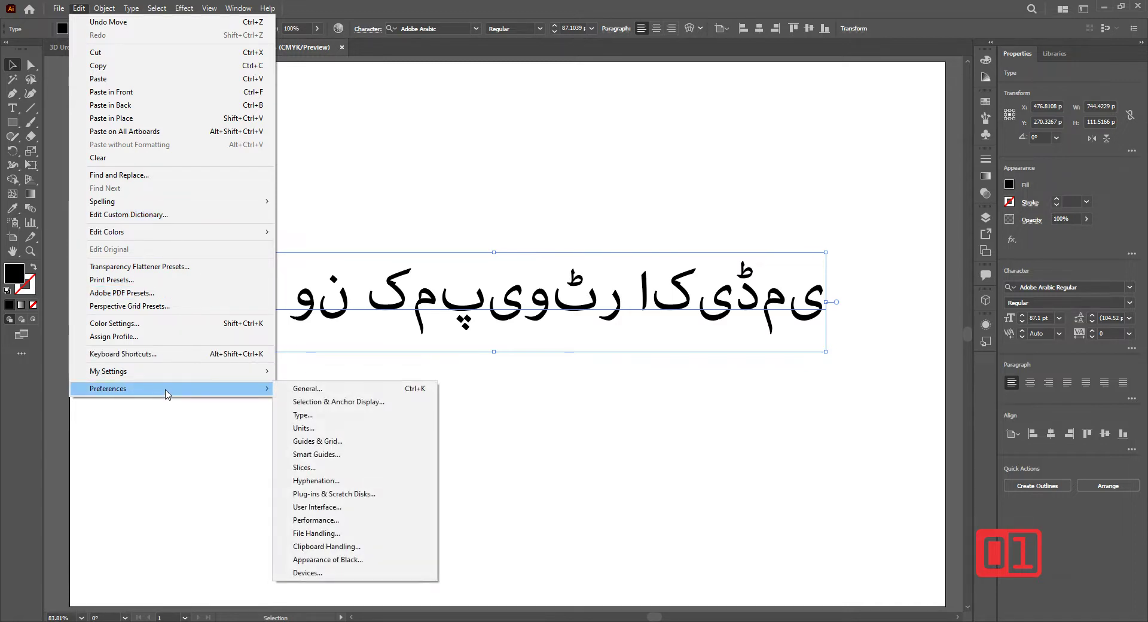
{"action": "left_click", "coordinate": [310, 417]}
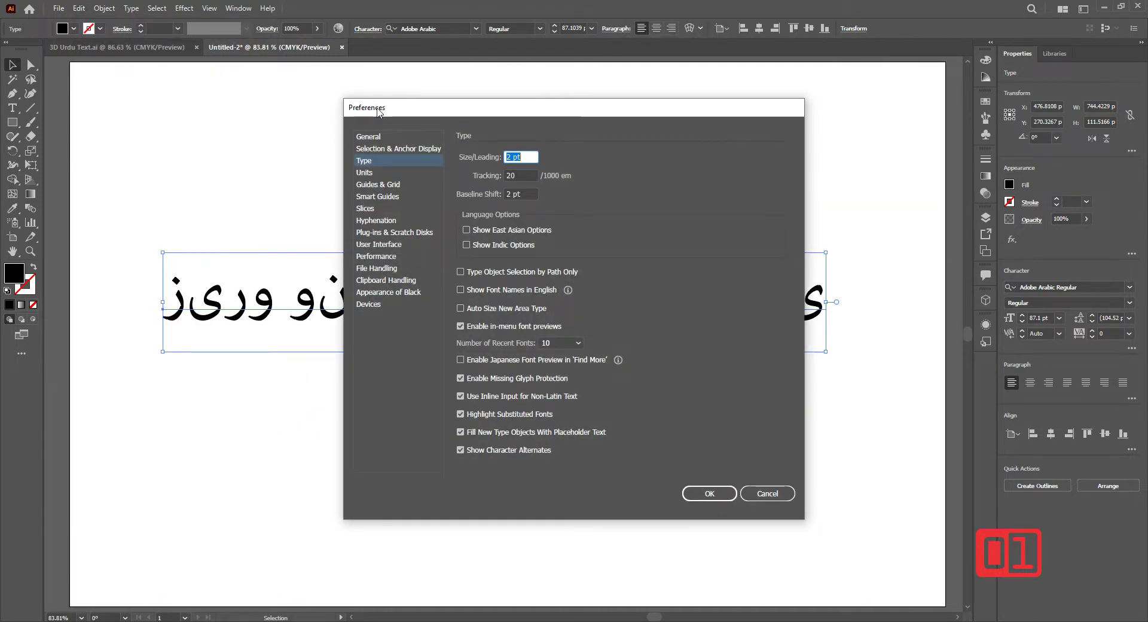
{"action": "left_click", "coordinate": [365, 162]}
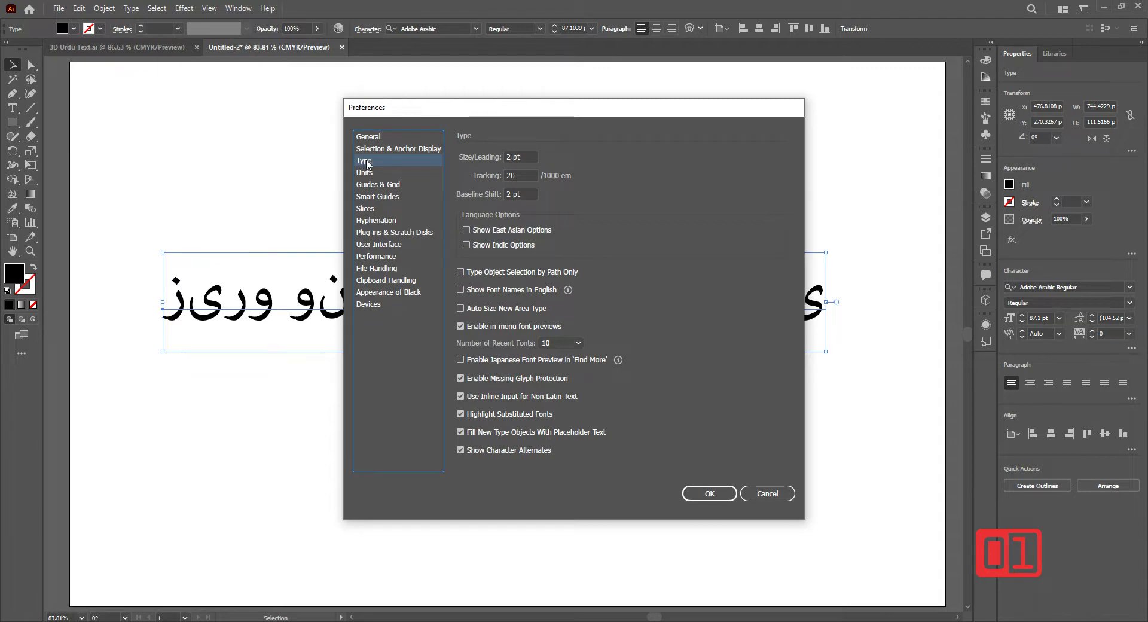
{"action": "left_click", "coordinate": [466, 244]}
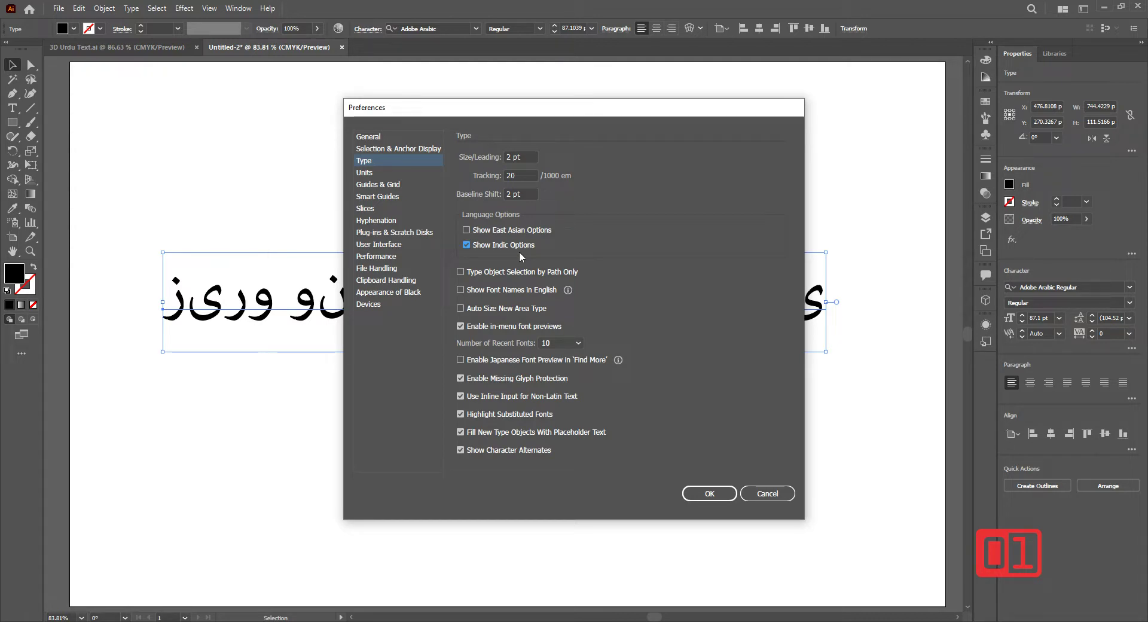
{"action": "left_click", "coordinate": [711, 493]}
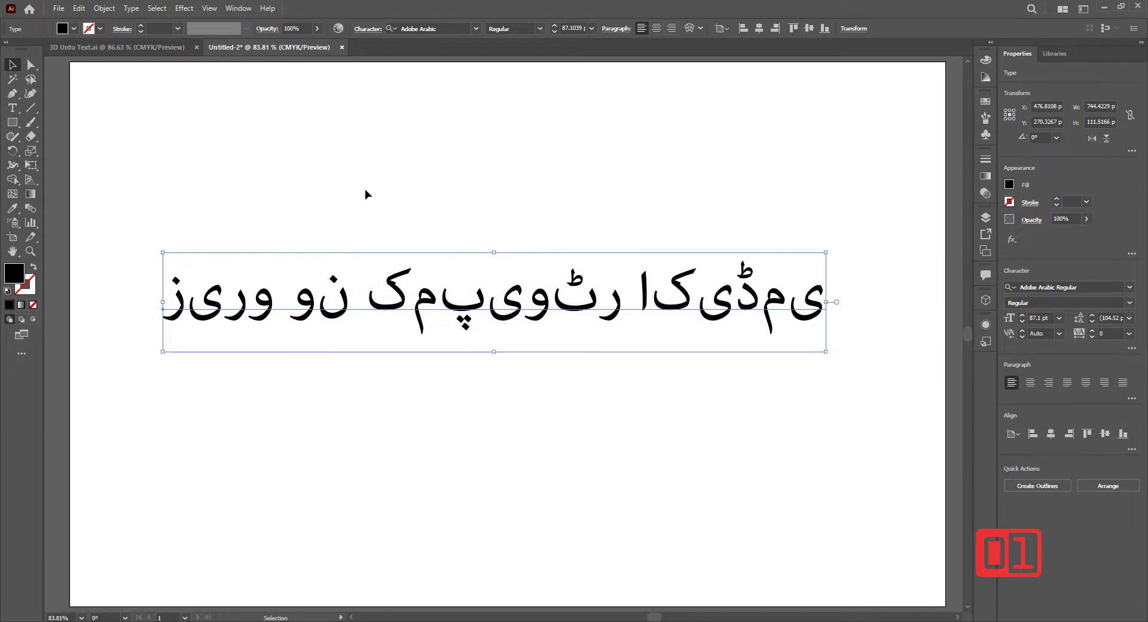
- Bring up the Paragraph settings, check the available composers, and place the floating window above the end of the Urdu text
{"action": "left_click", "coordinate": [239, 11]}
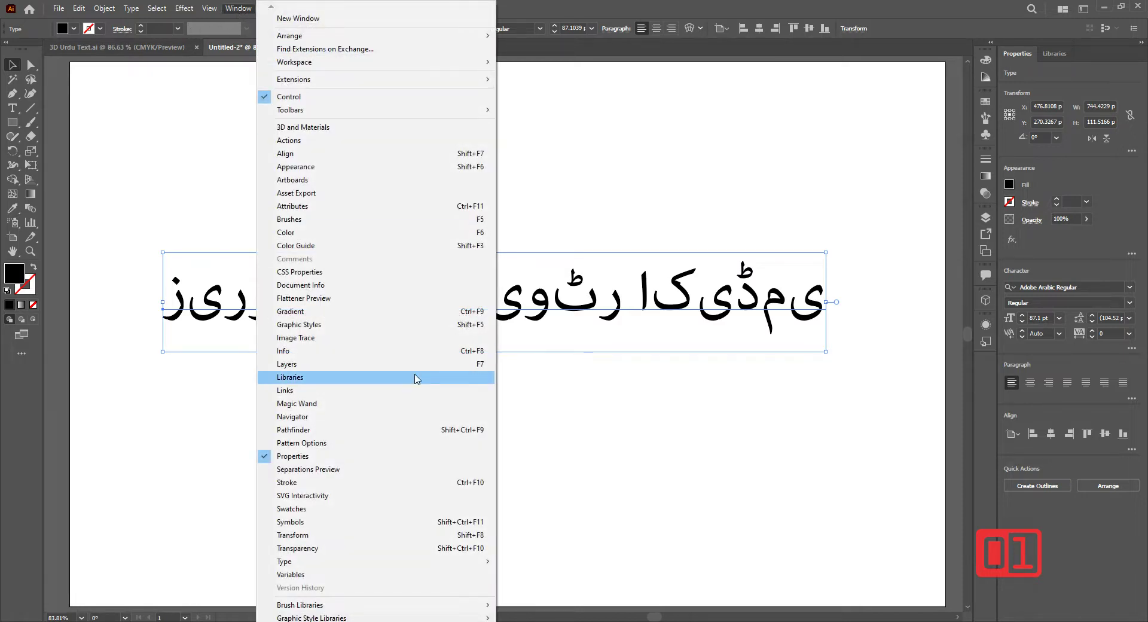
{"action": "mouse_move", "coordinate": [357, 568]}
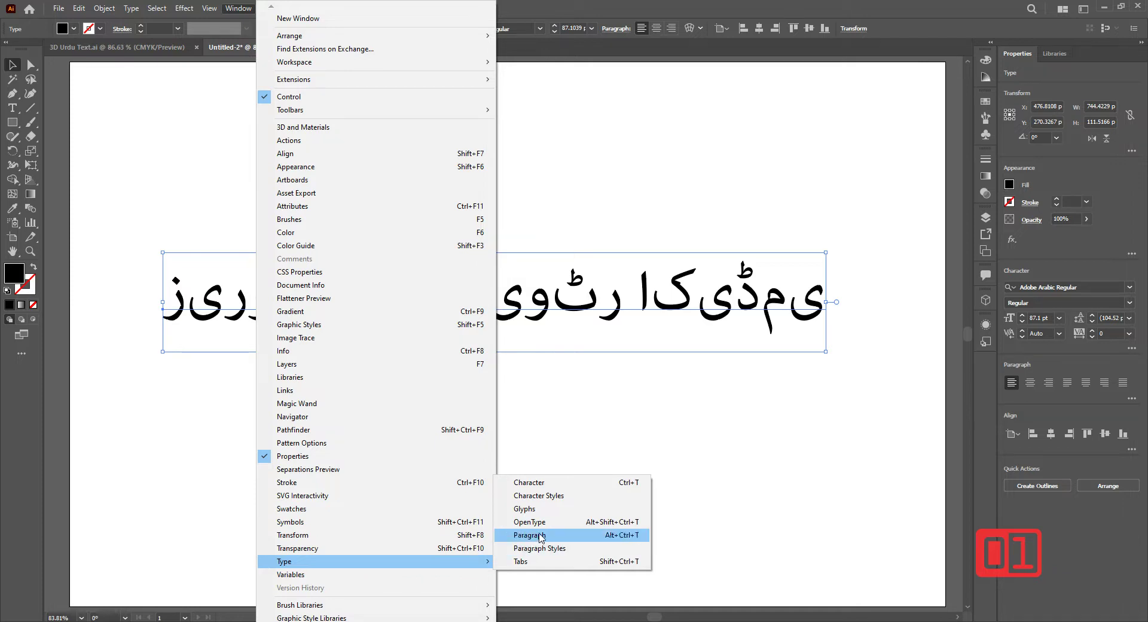
{"action": "left_click", "coordinate": [622, 536]}
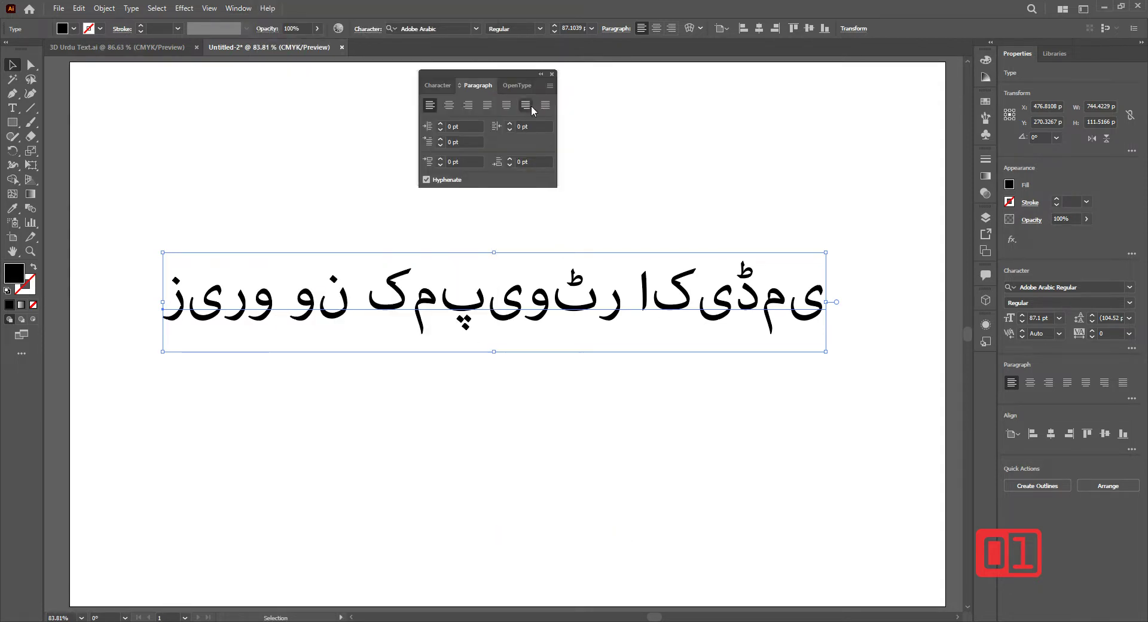
{"action": "left_click", "coordinate": [549, 86]}
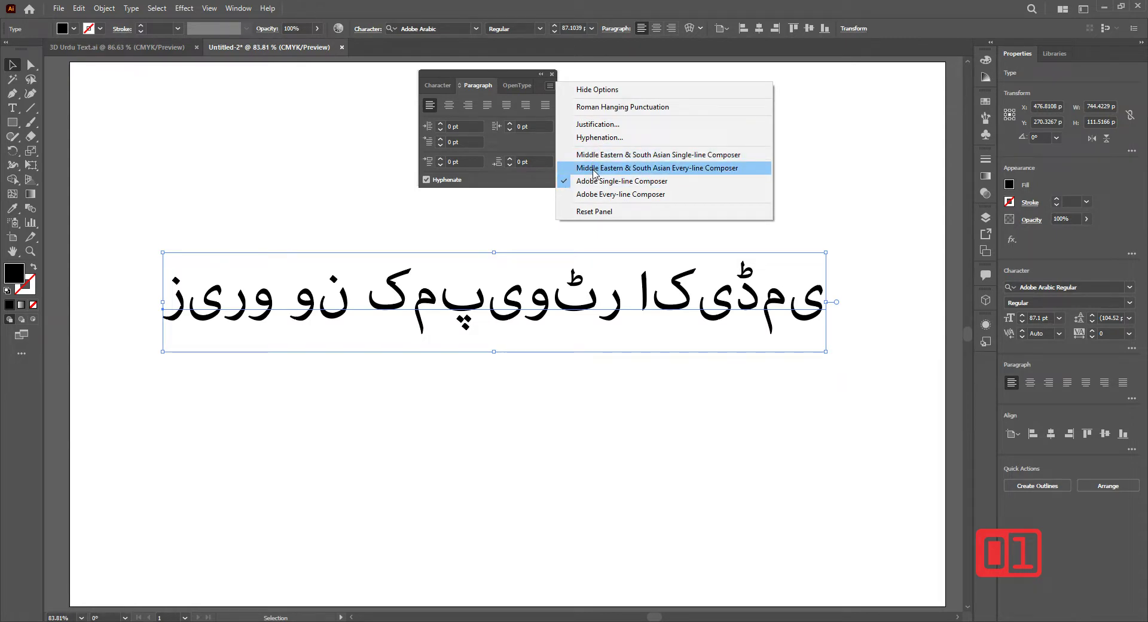
{"action": "left_click", "coordinate": [476, 72]}
{"action": "left_click_drag", "start_coordinate": [475, 72], "coordinate": [759, 95]}
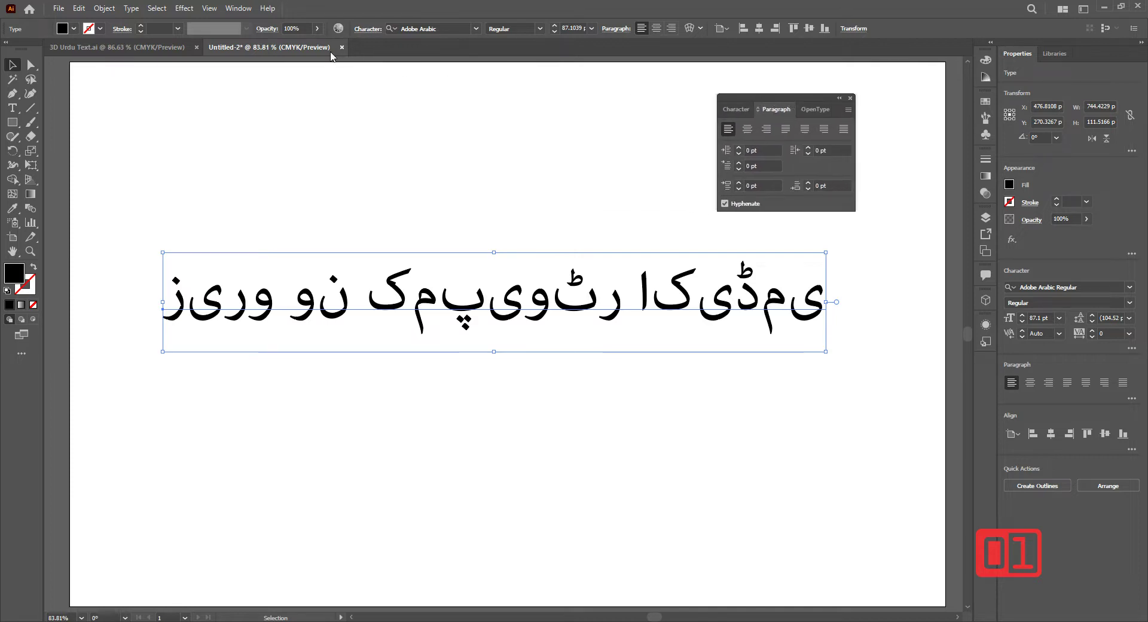
- Disable Show Indic Options in the Type preferences and check which composers the Paragraph settings offer
{"action": "left_click", "coordinate": [79, 9]}
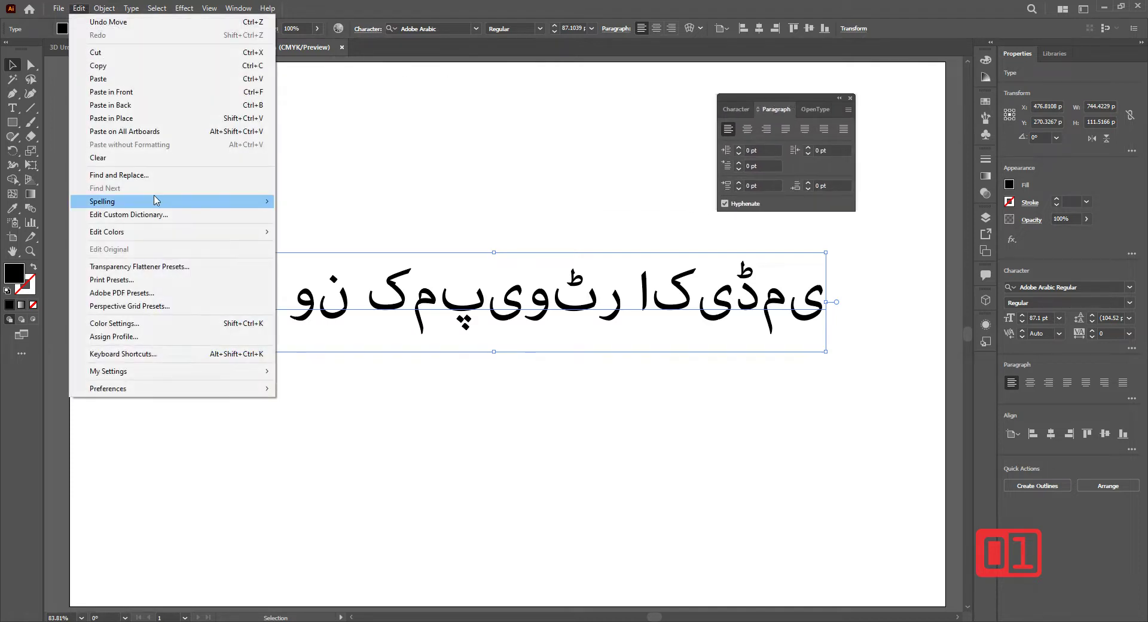
{"action": "mouse_move", "coordinate": [164, 392]}
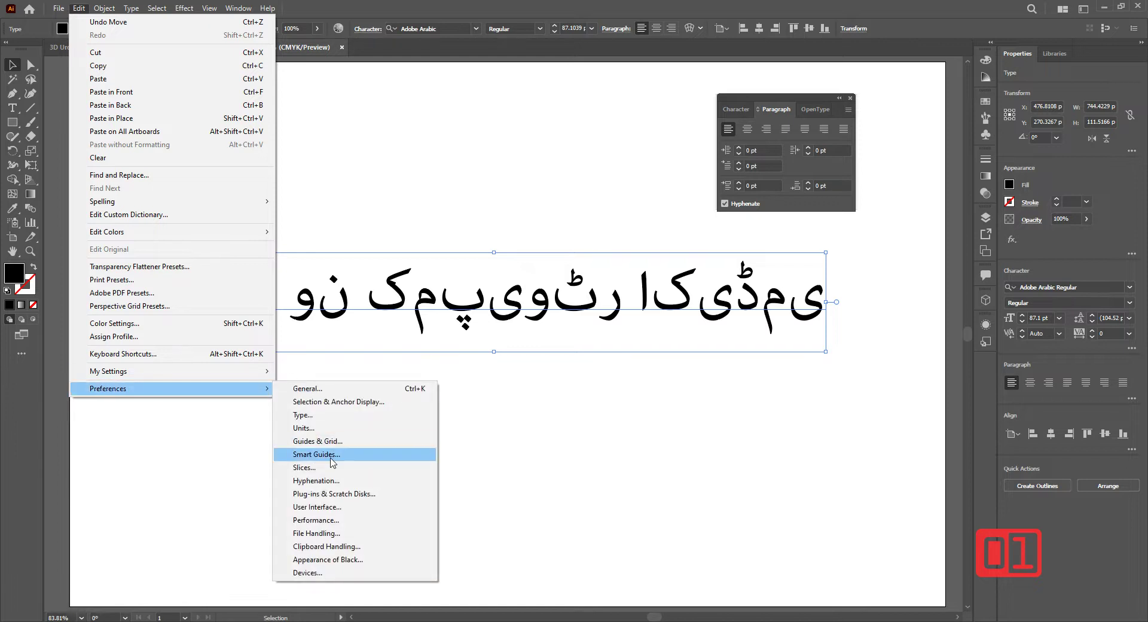
{"action": "left_click", "coordinate": [335, 481]}
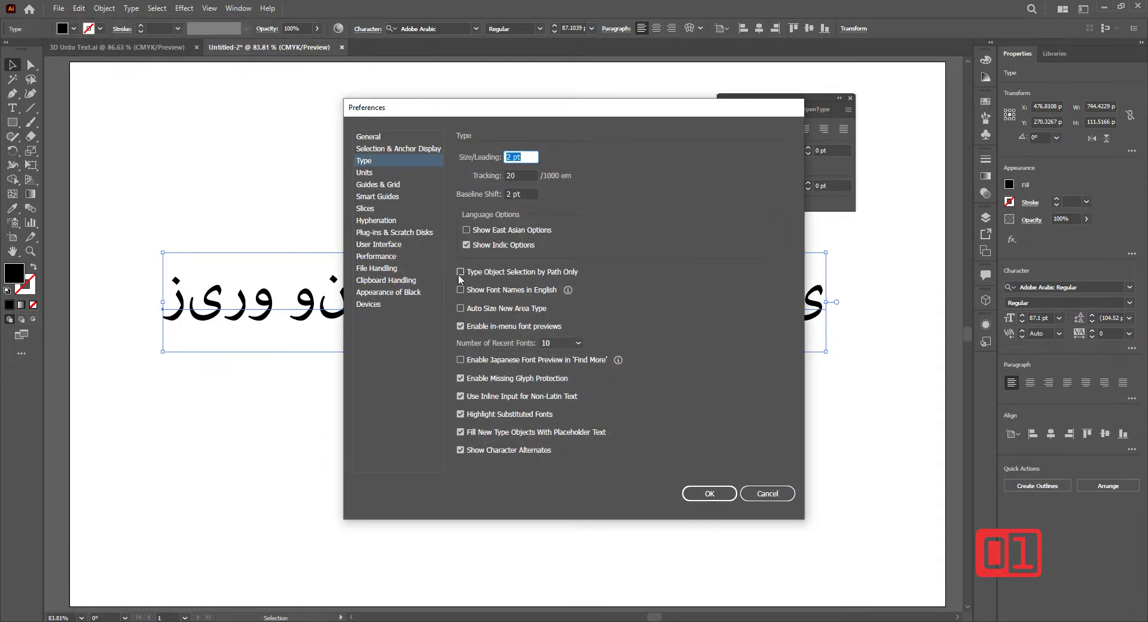
{"action": "left_click", "coordinate": [469, 245]}
{"action": "left_click", "coordinate": [709, 493]}
{"action": "left_click", "coordinate": [848, 109]}
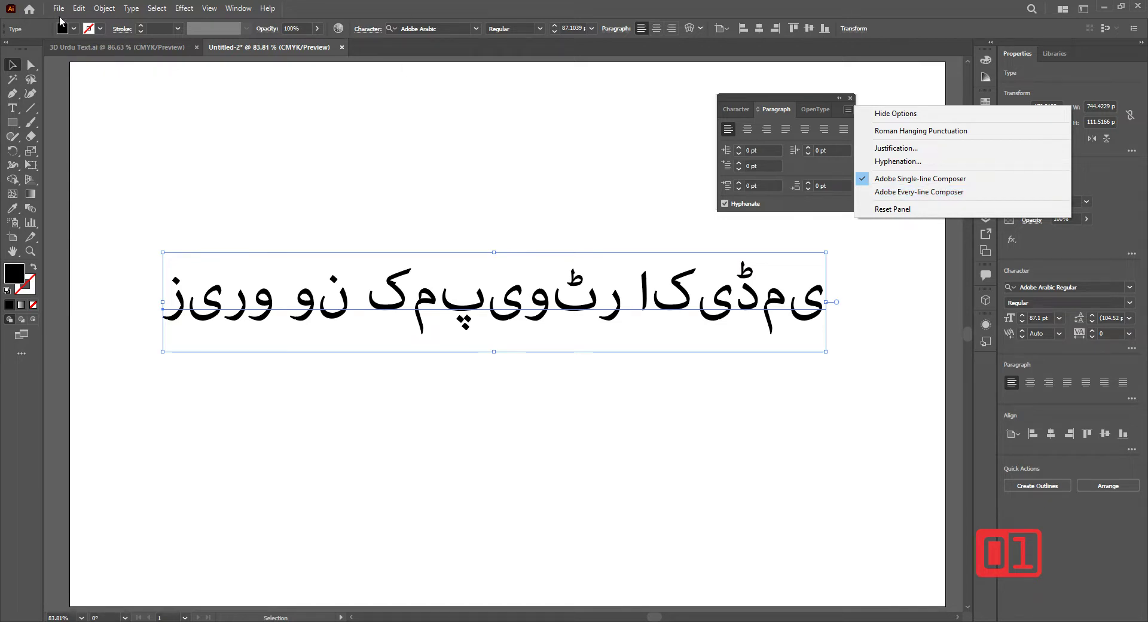
- Turn Show Indic Options back on in the Type preferences
{"action": "left_click", "coordinate": [80, 9]}
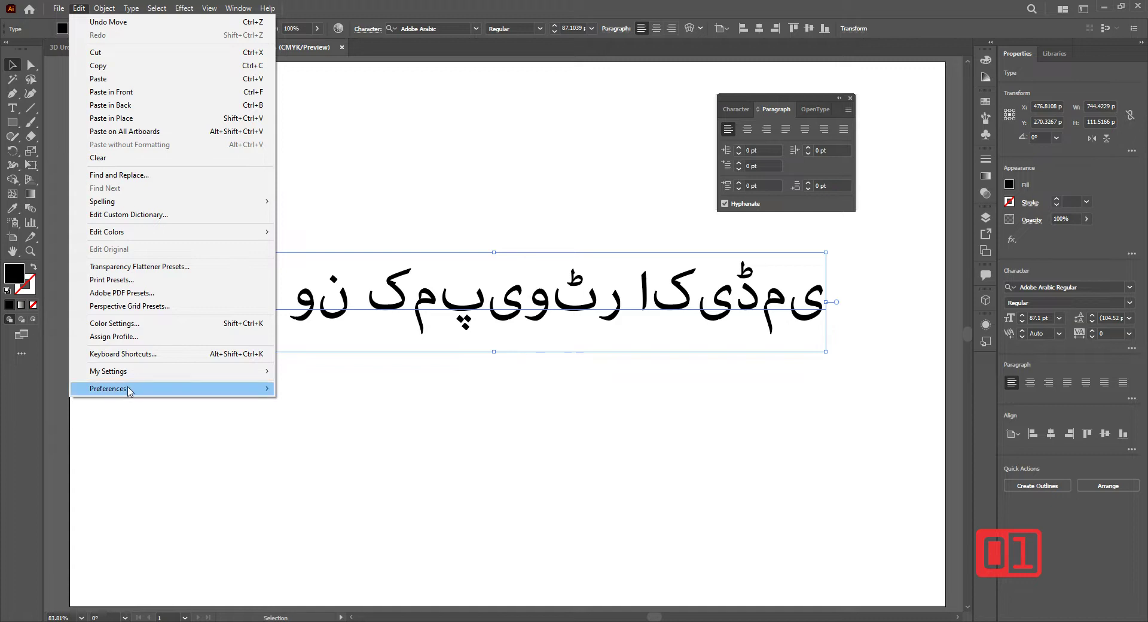
{"action": "mouse_move", "coordinate": [228, 393]}
{"action": "left_click", "coordinate": [328, 415]}
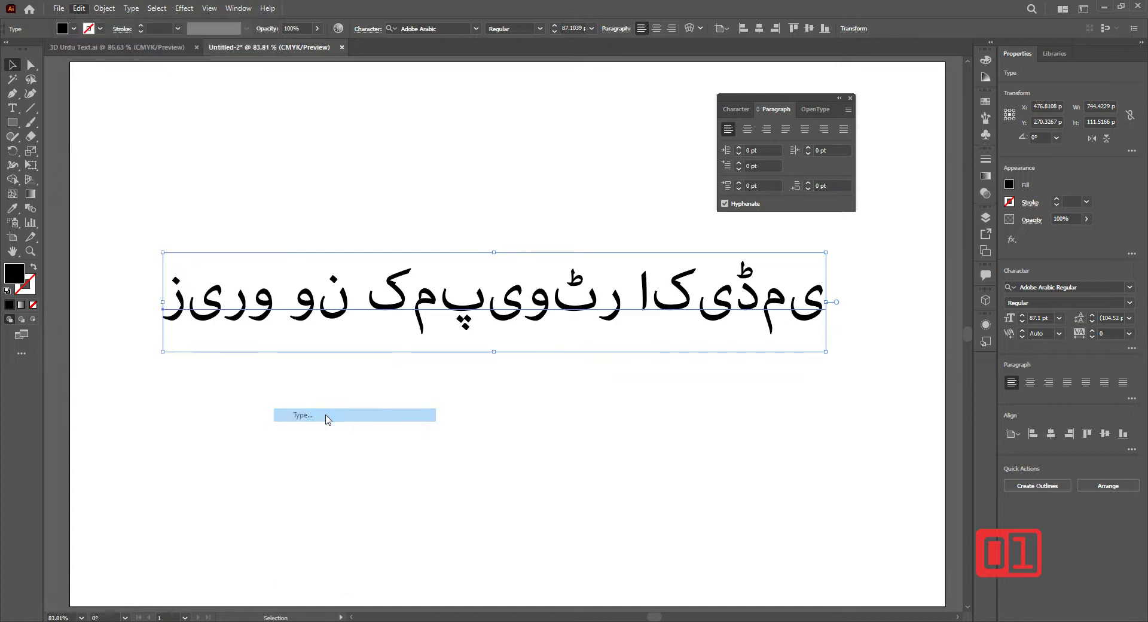
{"action": "left_click", "coordinate": [467, 244]}
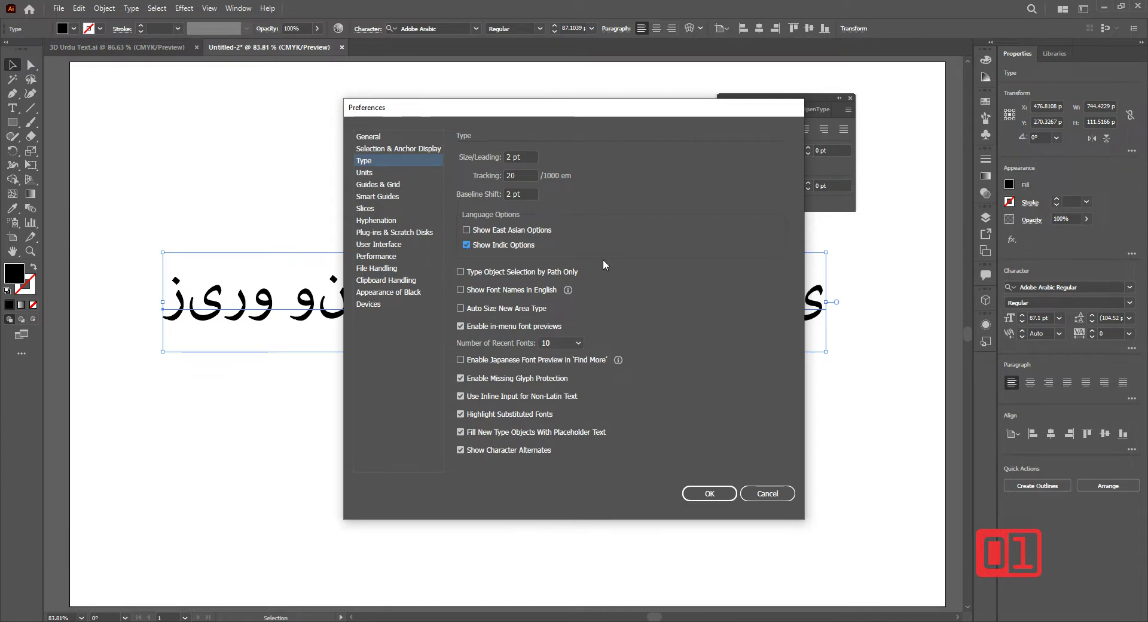
{"action": "key", "text": "Return"}
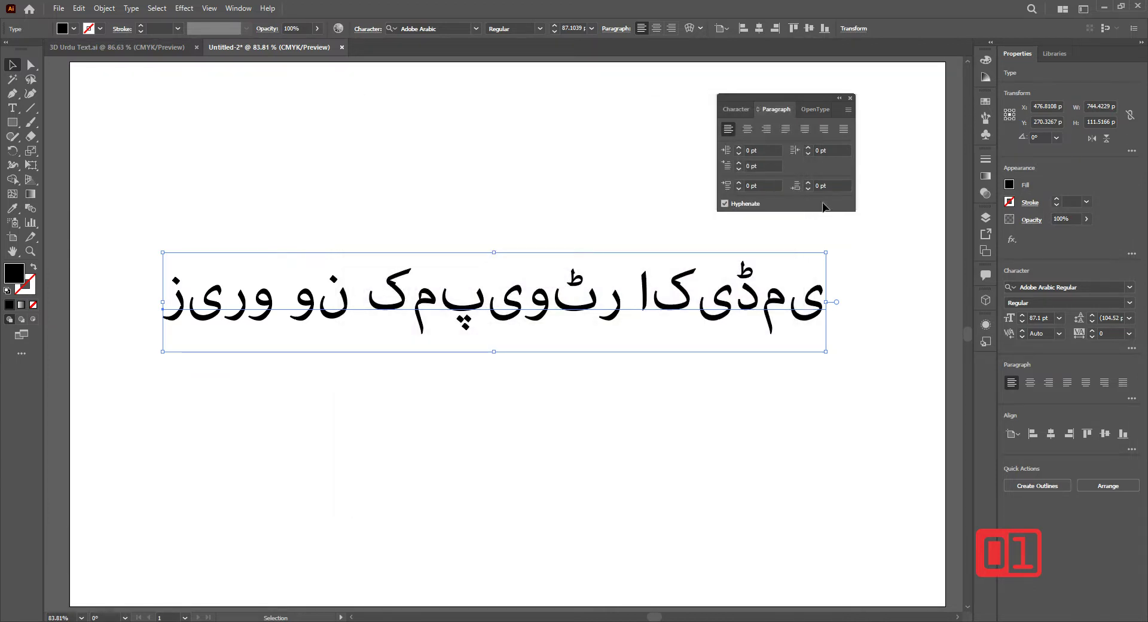
- Apply the Middle Eastern & South Asian Single-line Composer to the Urdu text and reposition it near the artboard's centre
{"action": "left_click", "coordinate": [848, 109]}
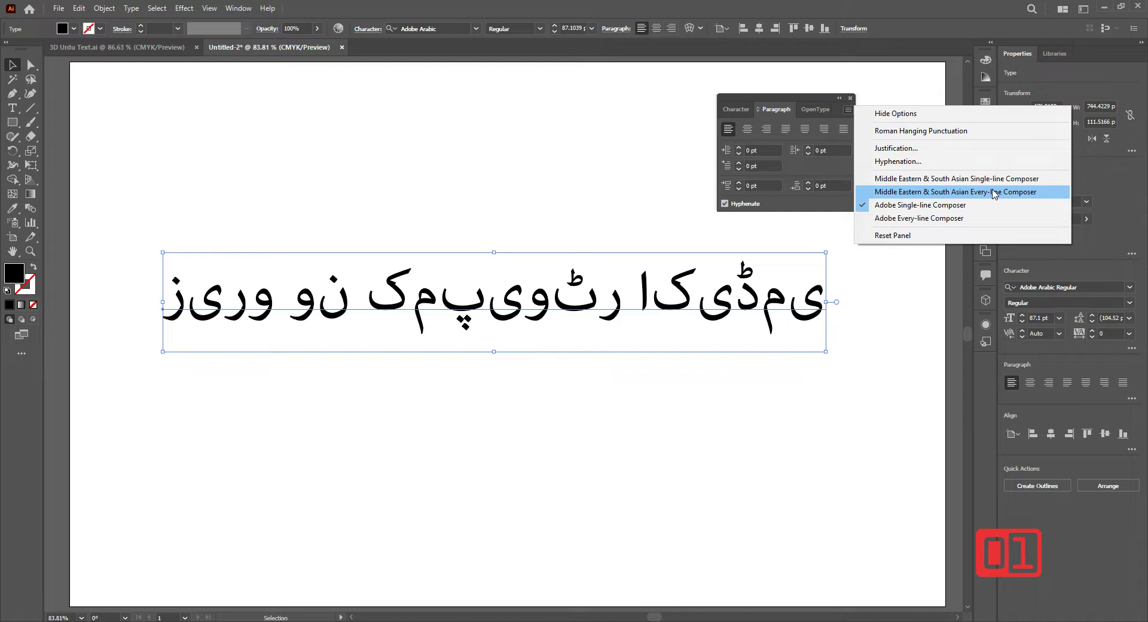
{"action": "left_click", "coordinate": [907, 179]}
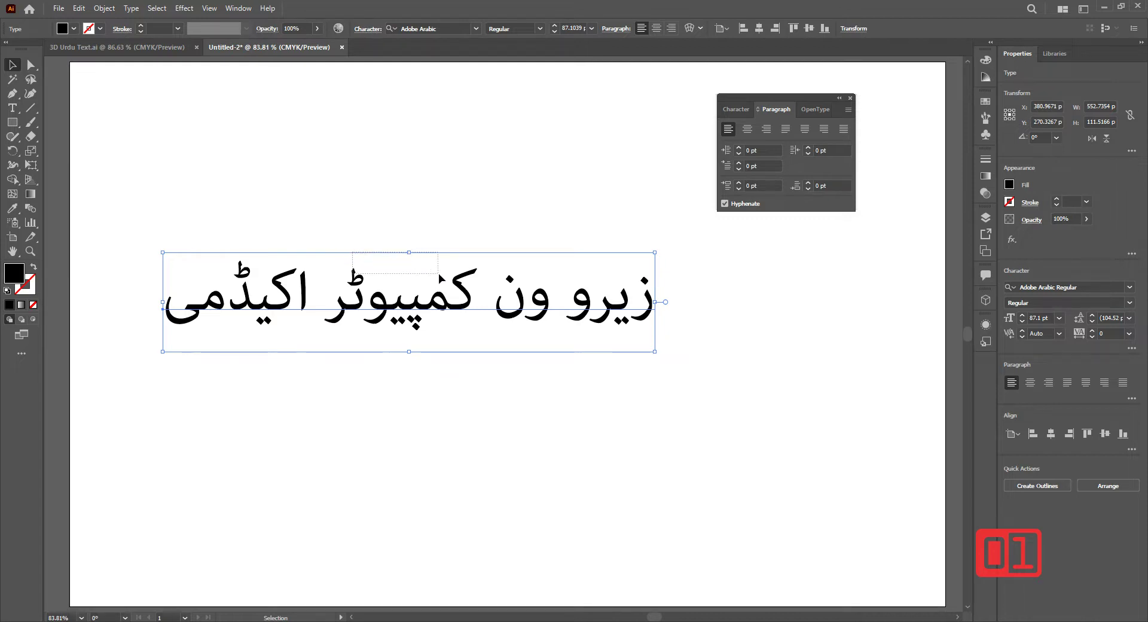
{"action": "left_click_drag", "start_coordinate": [478, 297], "coordinate": [556, 339]}
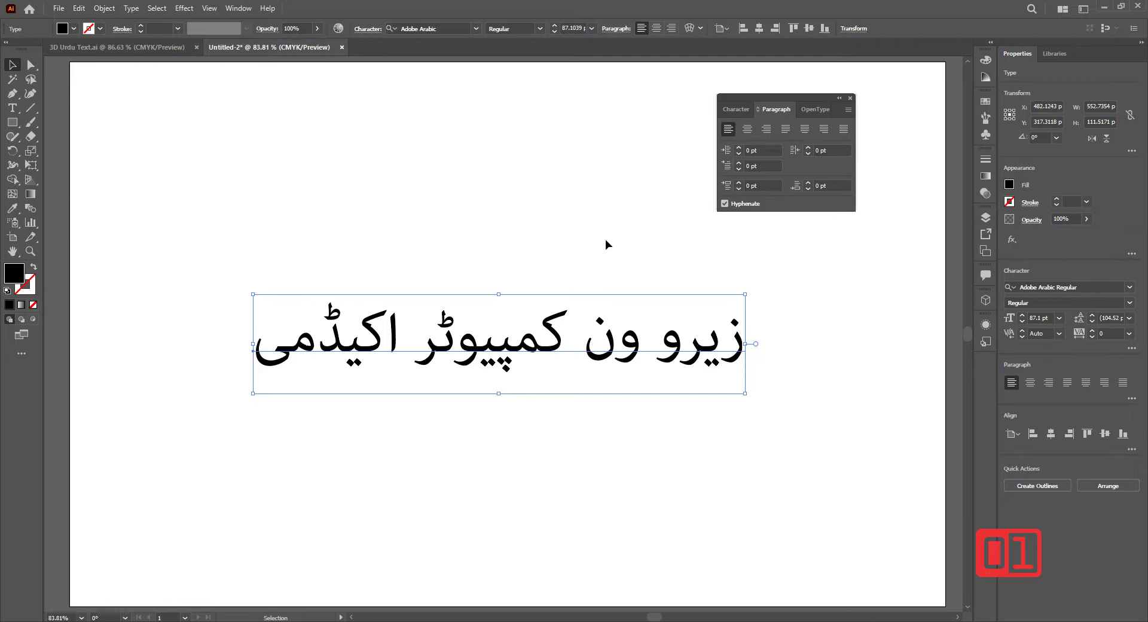
{"action": "left_click", "coordinate": [604, 244]}
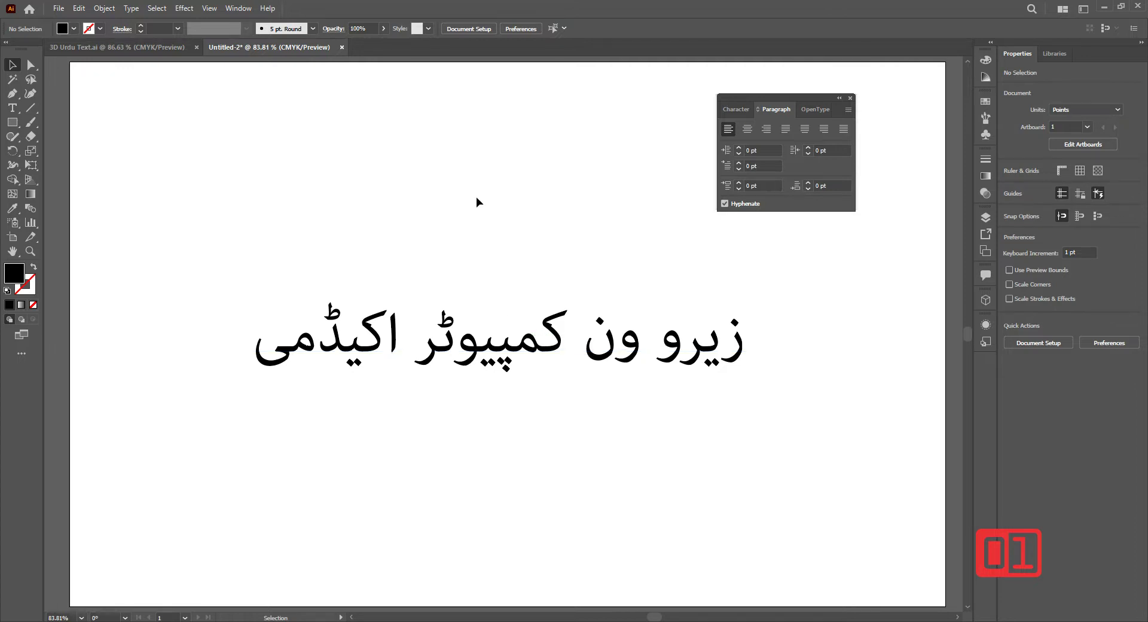
- Switch to the 3D Urdu Text.ai document and close the floating Paragraph settings
{"action": "left_click", "coordinate": [159, 47]}
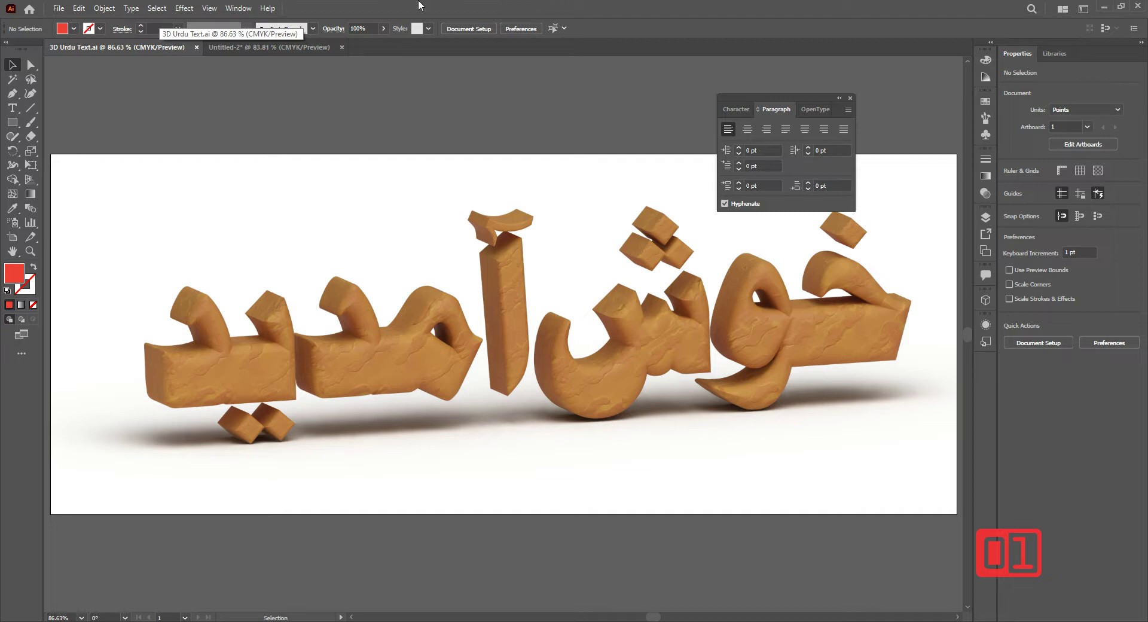
{"action": "left_click", "coordinate": [850, 98]}
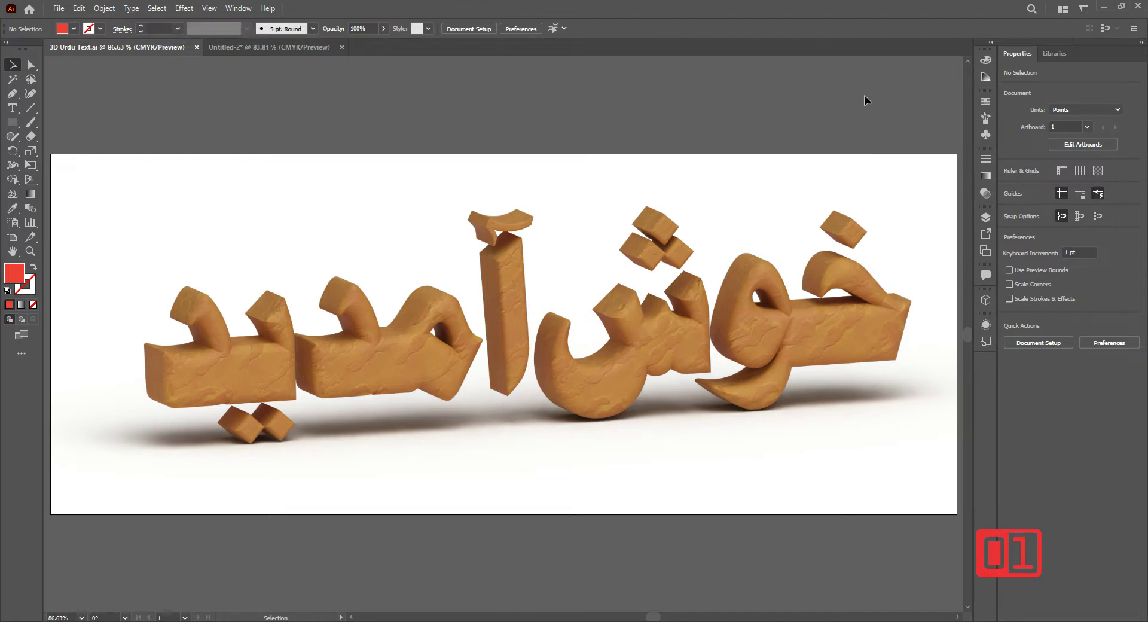